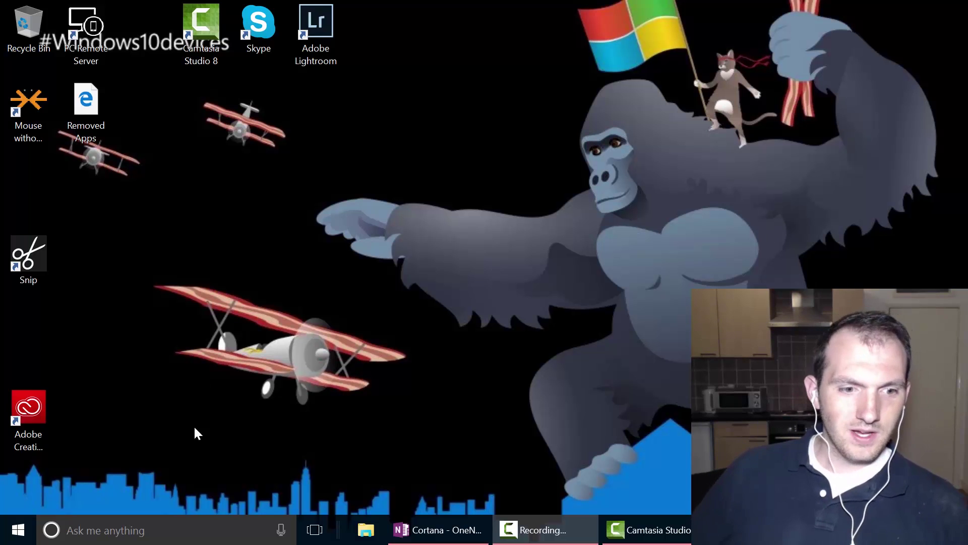
Open Cortana's home feed with the 47°F forecast, tomorrow's event and a location reminder.
click(213, 522)
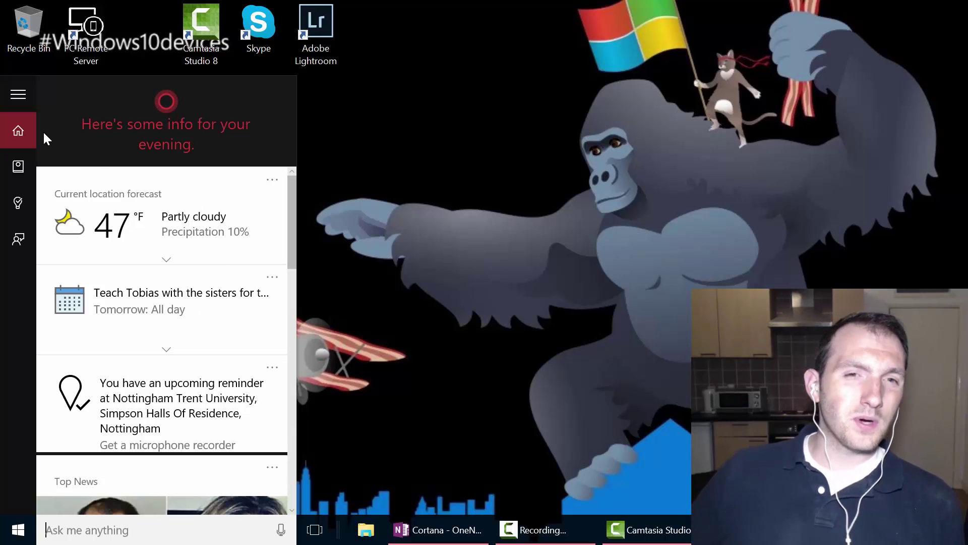
click(20, 160)
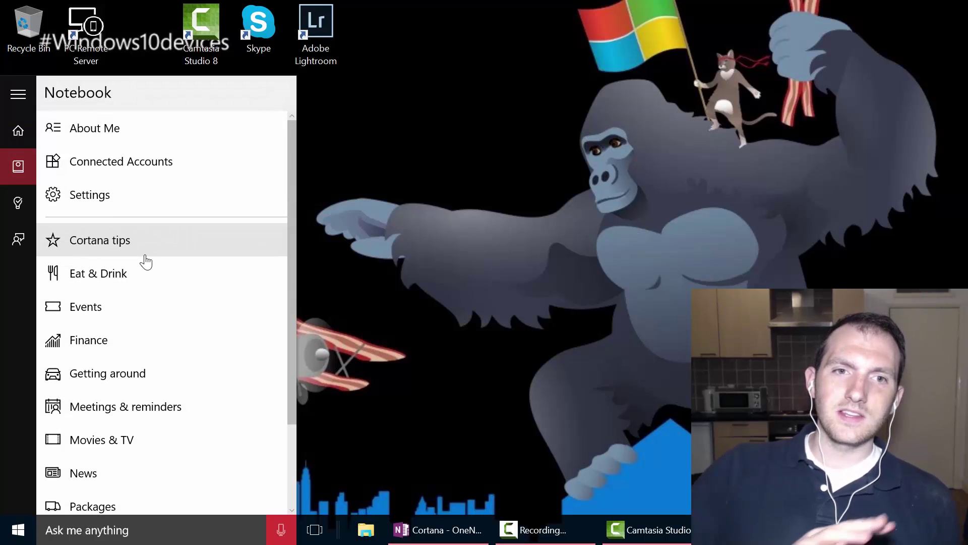
scroll(146, 267, down, 2)
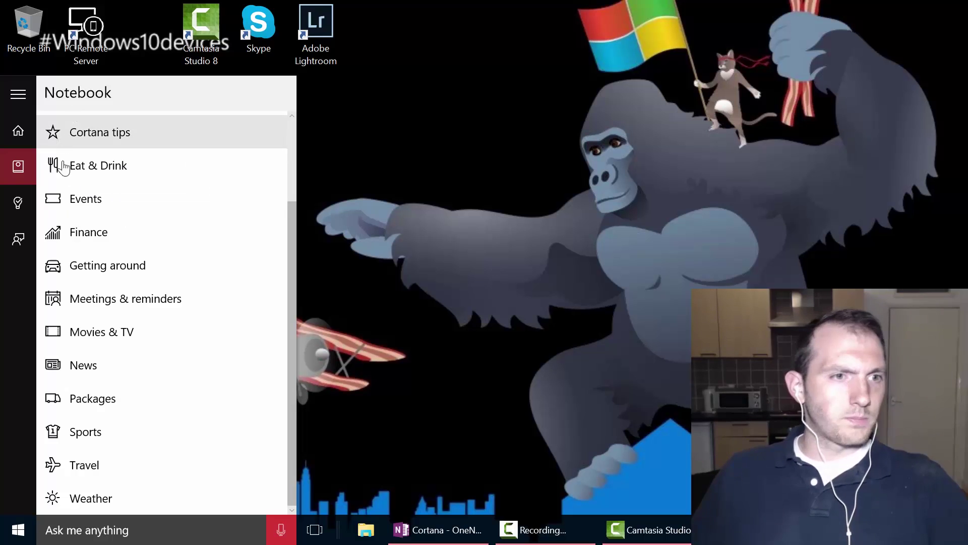
click(86, 201)
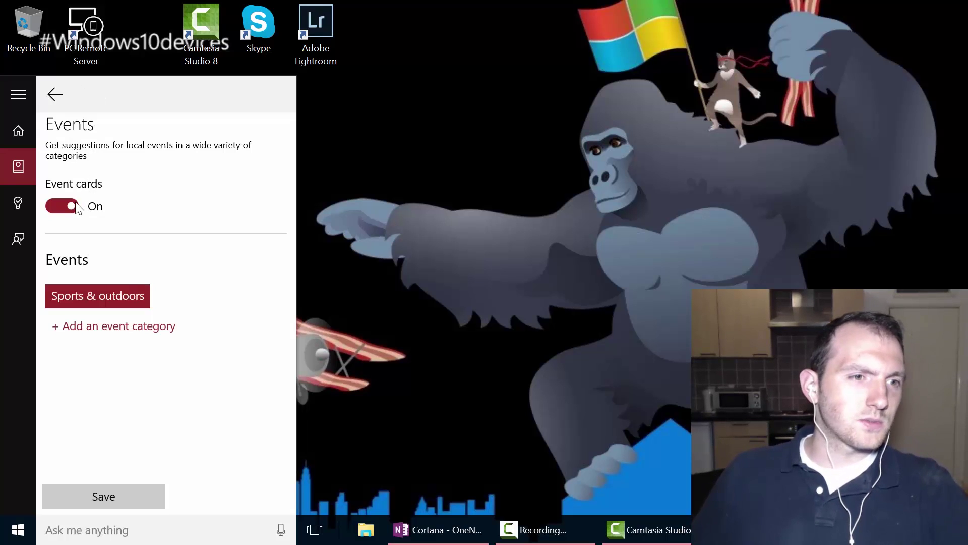
click(76, 206)
click(76, 207)
click(64, 97)
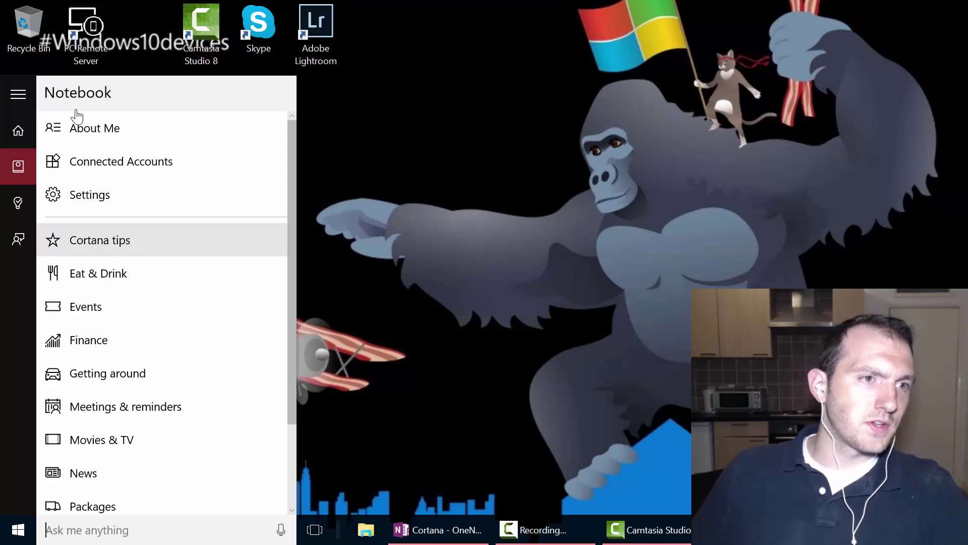
Return to the home feed and expand, then collapse, the weather card's five-day forecast.
click(18, 131)
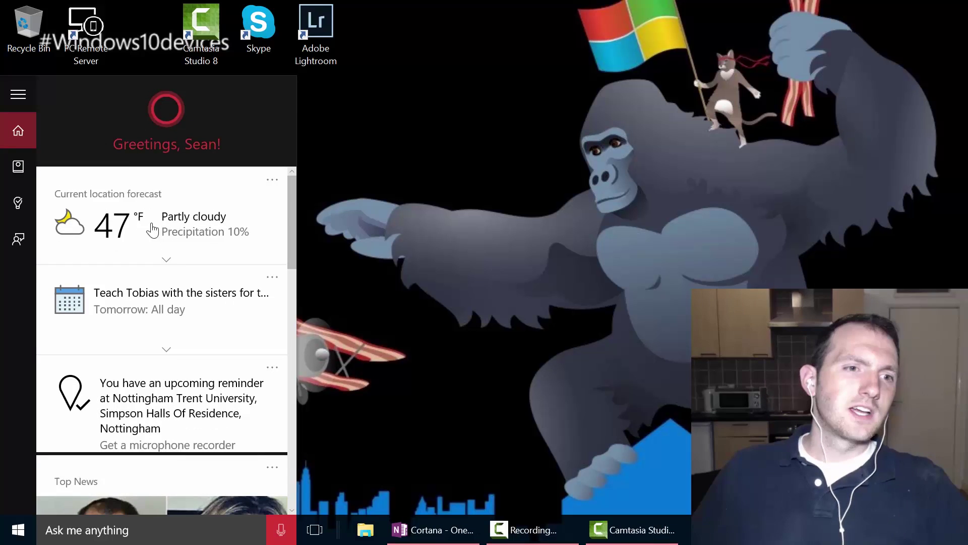
click(167, 264)
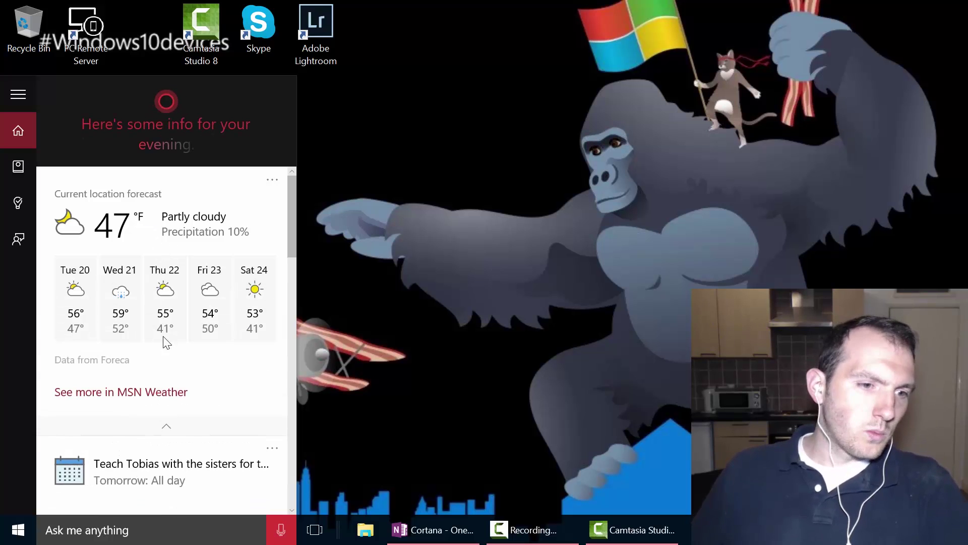
click(176, 428)
Hide the recommended local news card from the Cortana feed.
scroll(189, 323, down, 5)
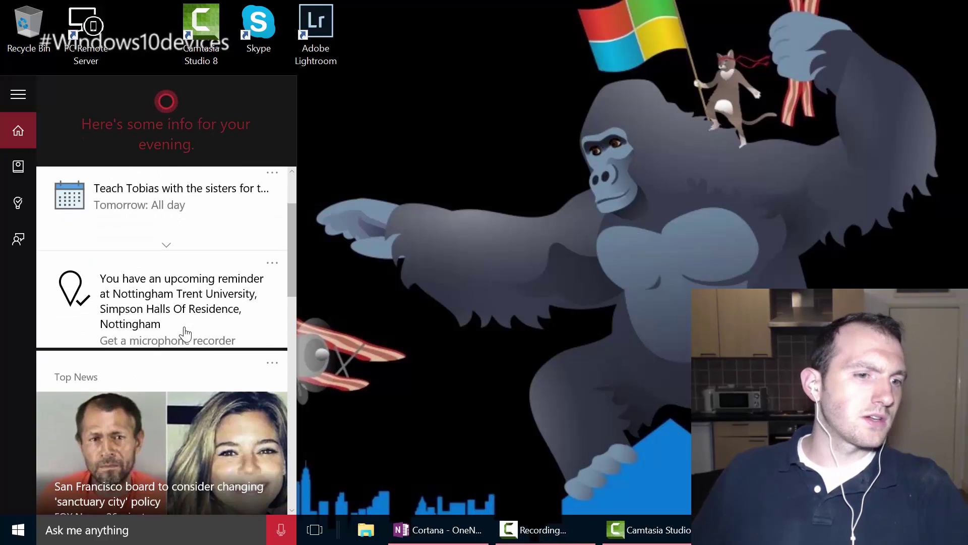
scroll(201, 341, down, 10)
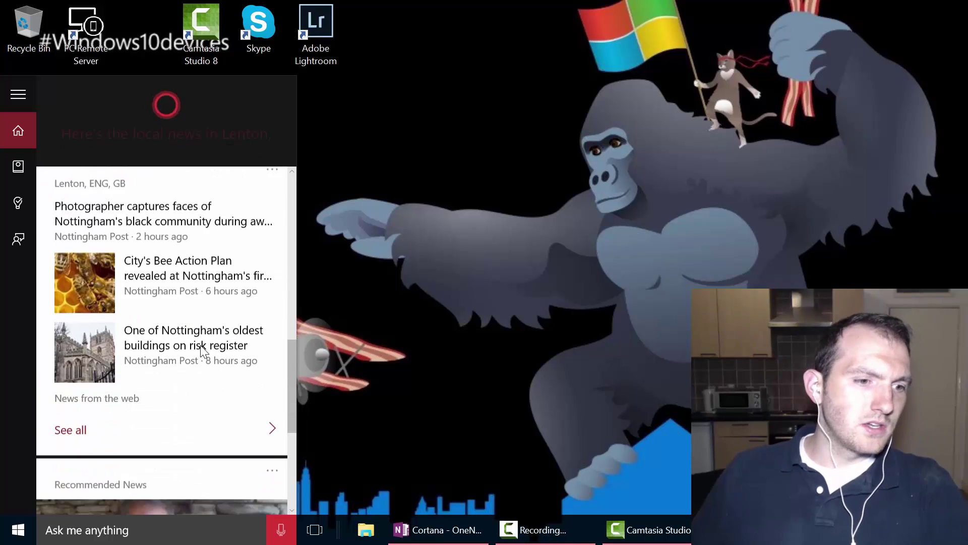
scroll(201, 349, down, 2)
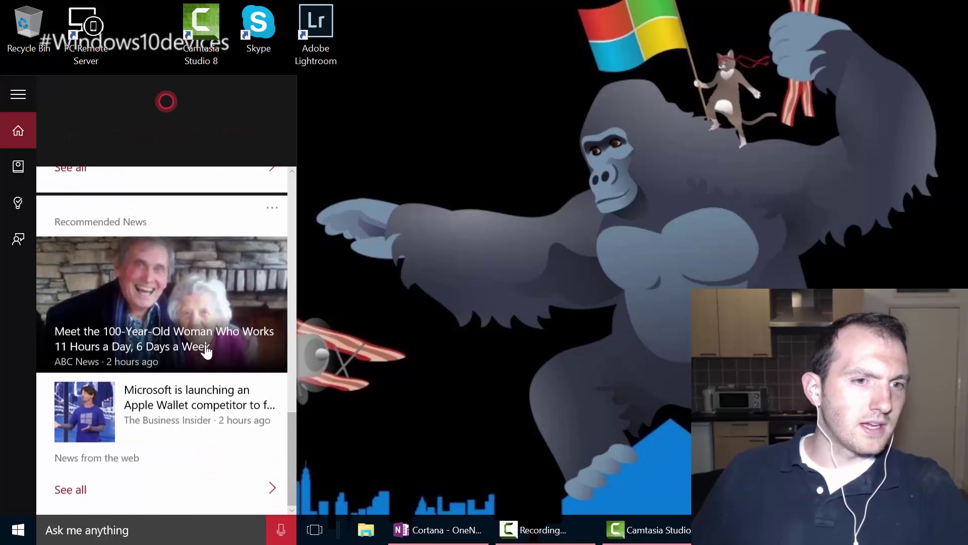
click(273, 214)
click(140, 237)
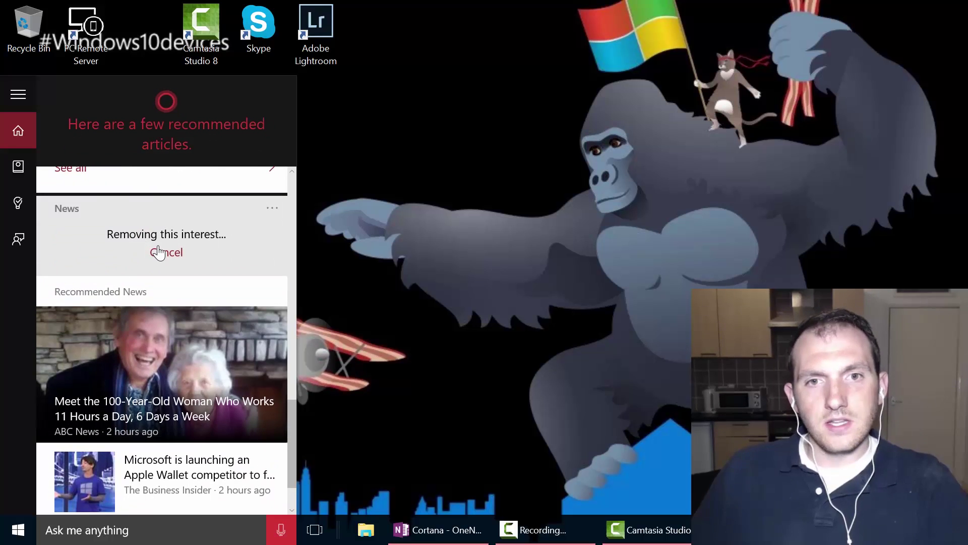
click(184, 529)
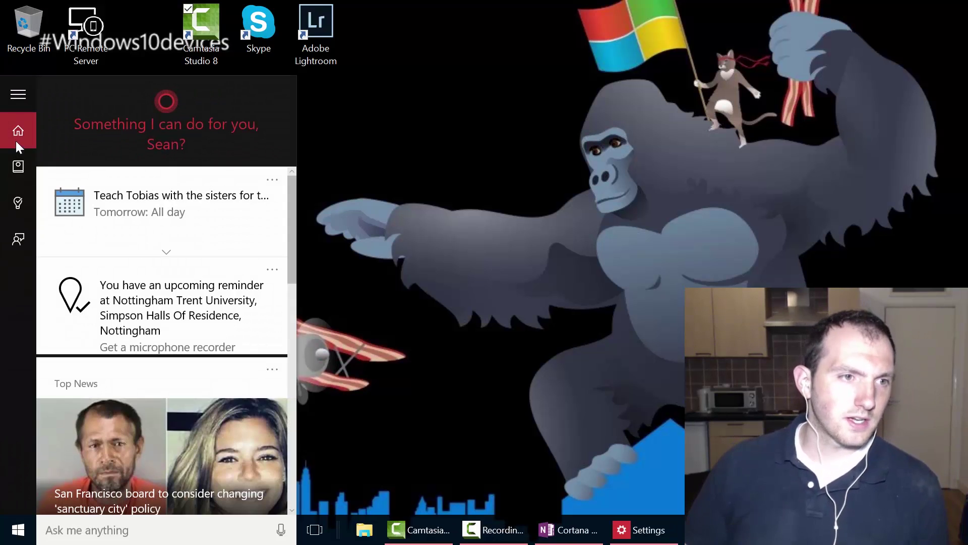
Switch 'Score updates for your teams' off in the Notebook's Sports settings.
click(20, 163)
scroll(76, 353, down, 3)
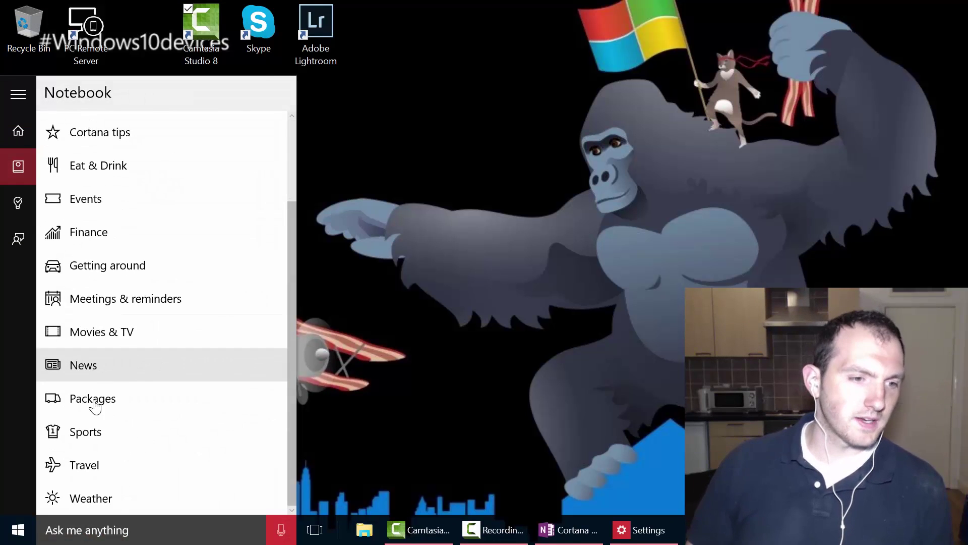
click(118, 433)
scroll(155, 398, down, 3)
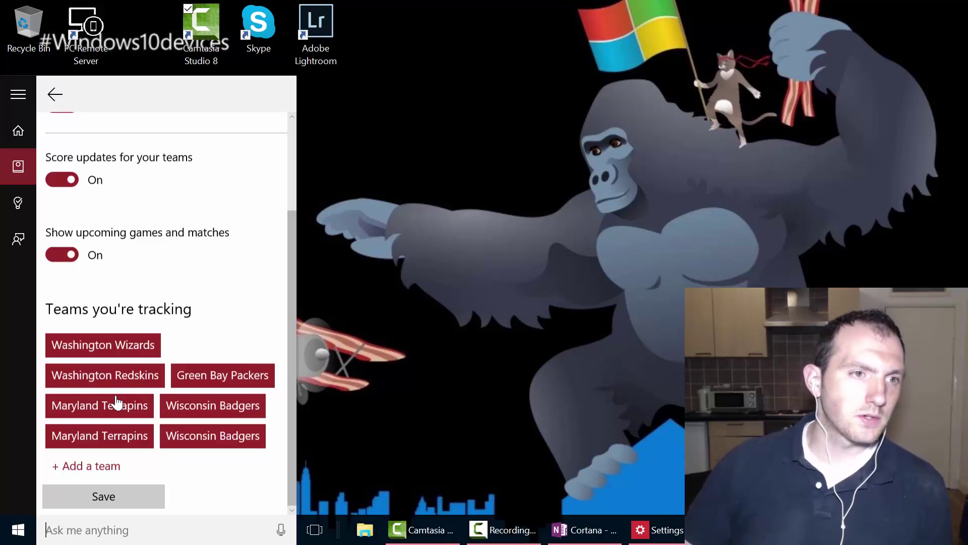
scroll(115, 403, up, 3)
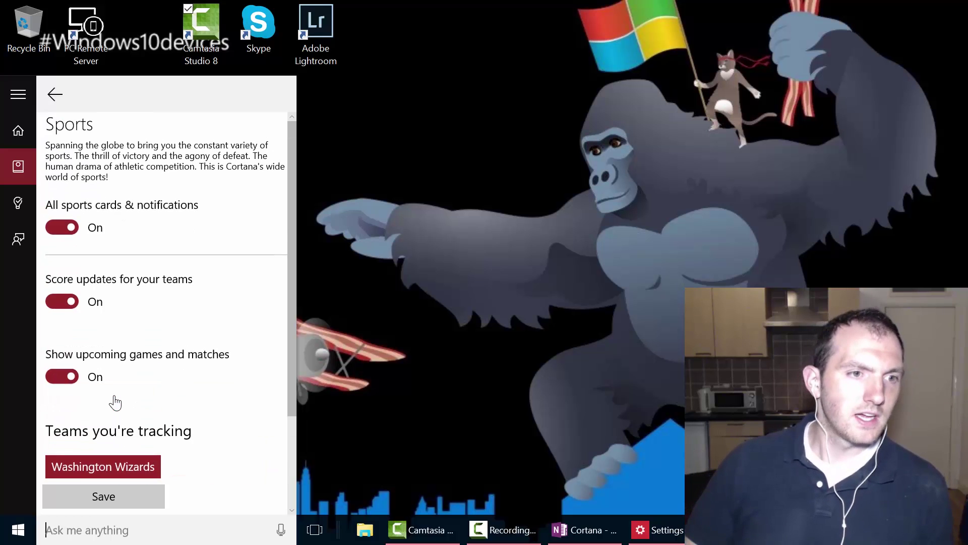
click(63, 303)
click(63, 303)
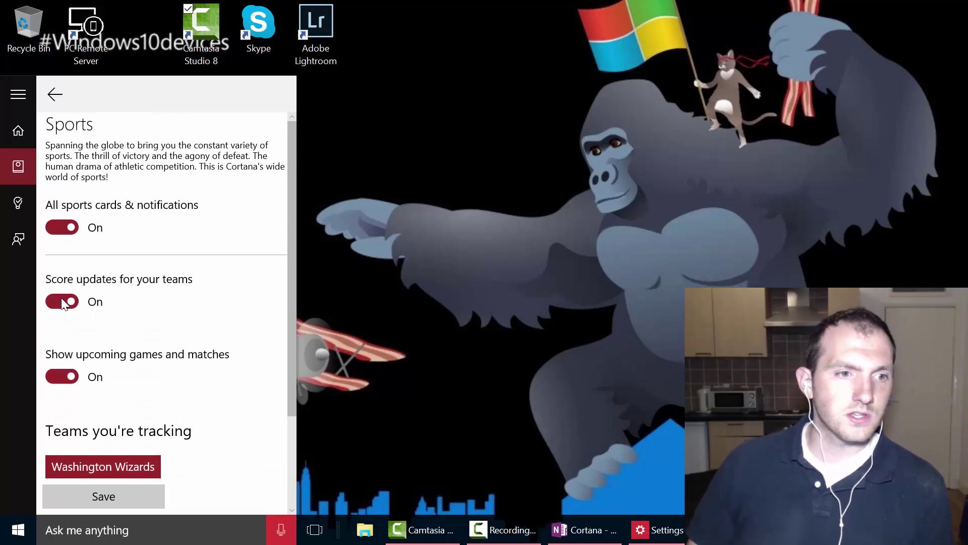
click(63, 302)
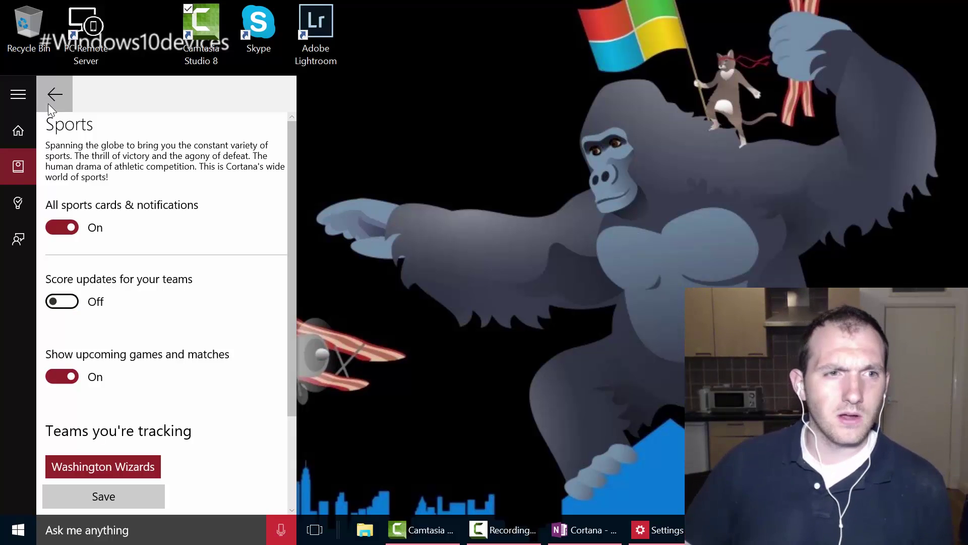
click(49, 106)
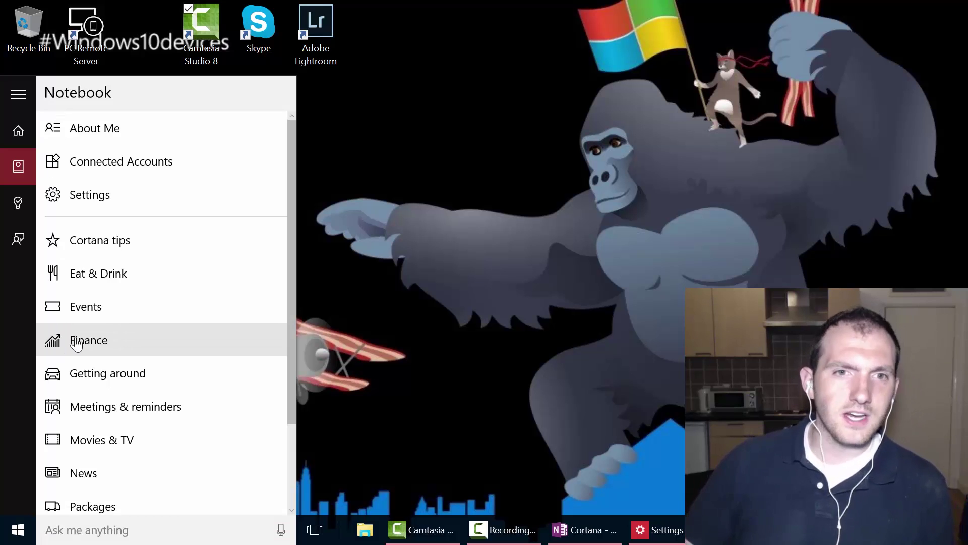
Turn off the Finance cards in the Notebook's Finance settings.
click(75, 344)
click(69, 199)
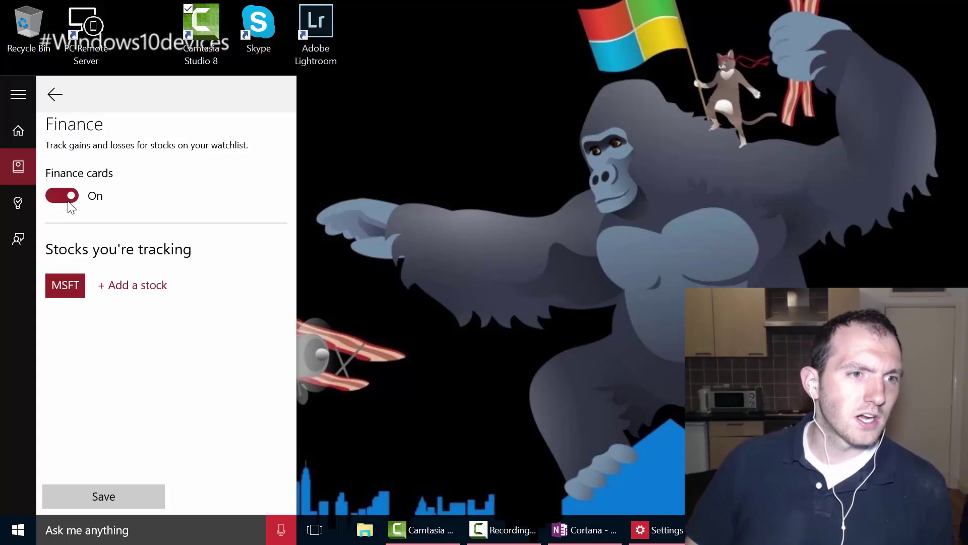
click(51, 178)
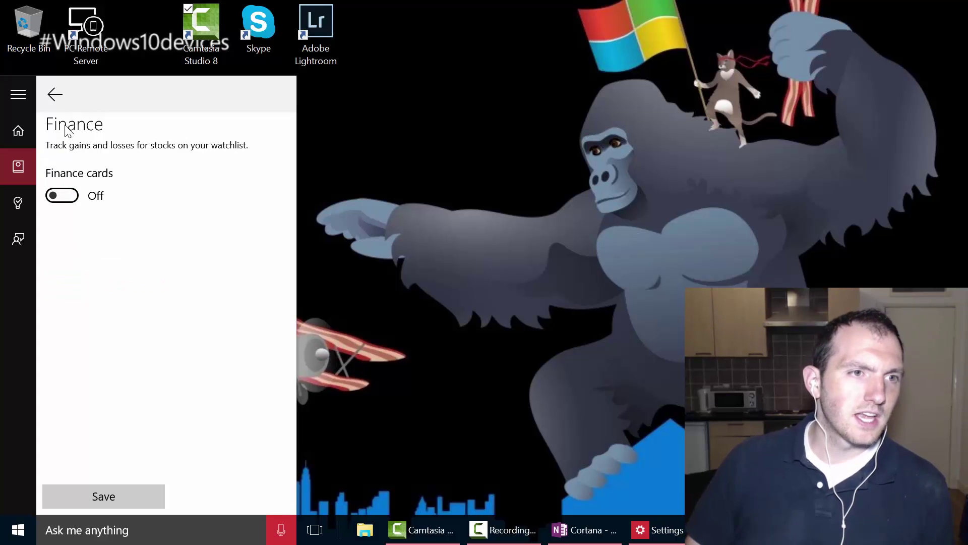
click(56, 101)
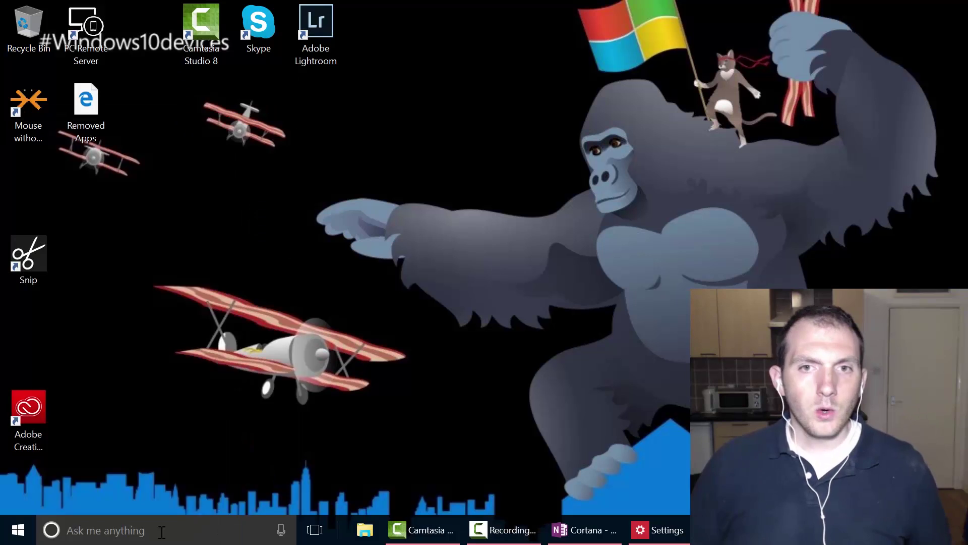
click(161, 531)
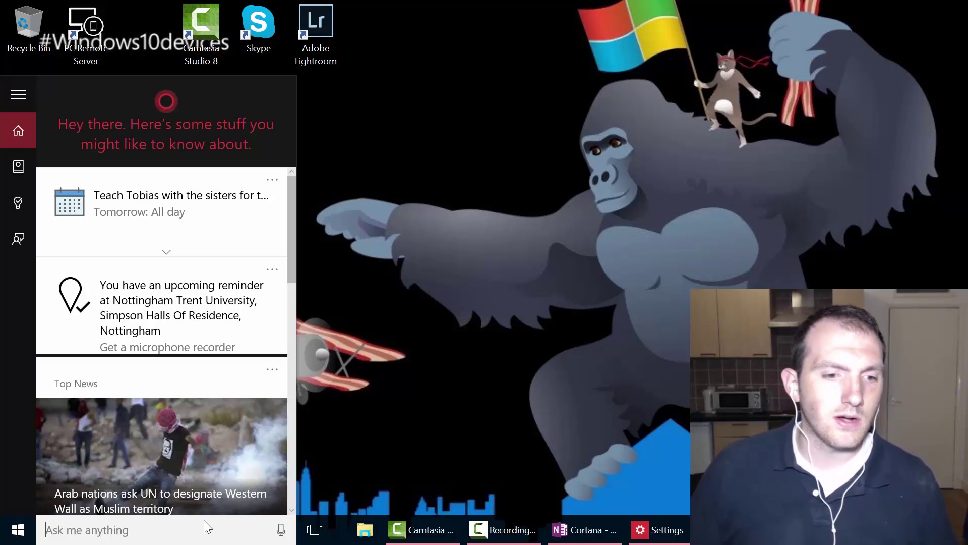
click(281, 530)
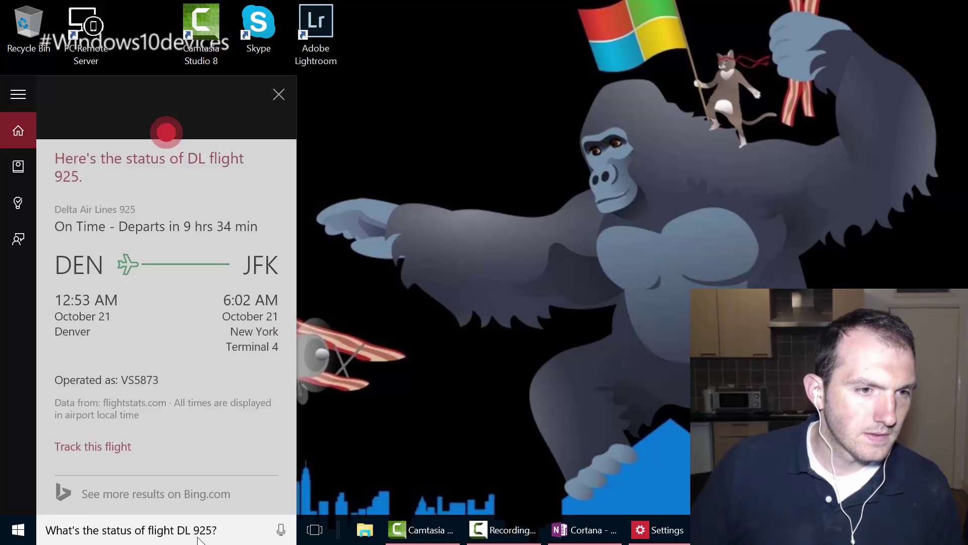
click(294, 88)
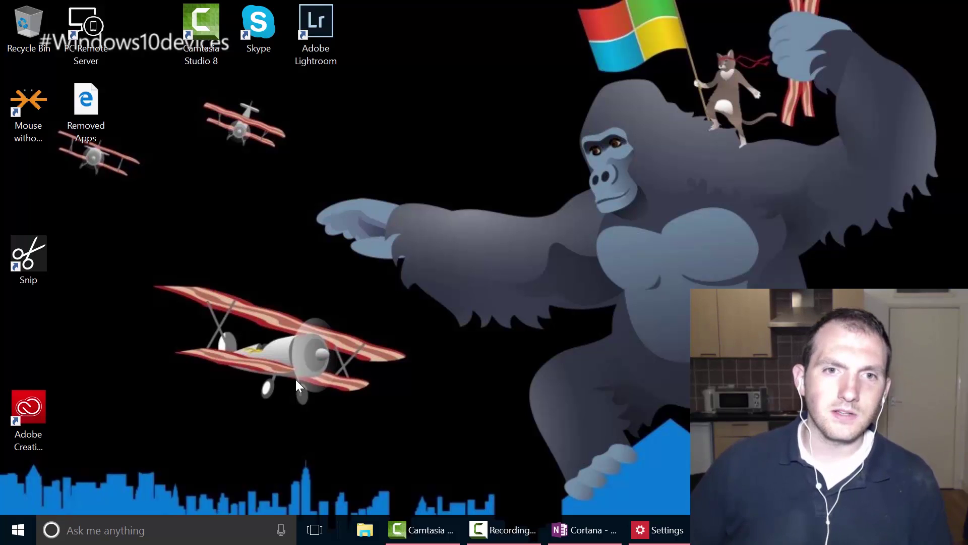
Turn the 'Find flights and more' toggle off in Cortana's Notebook settings.
click(101, 530)
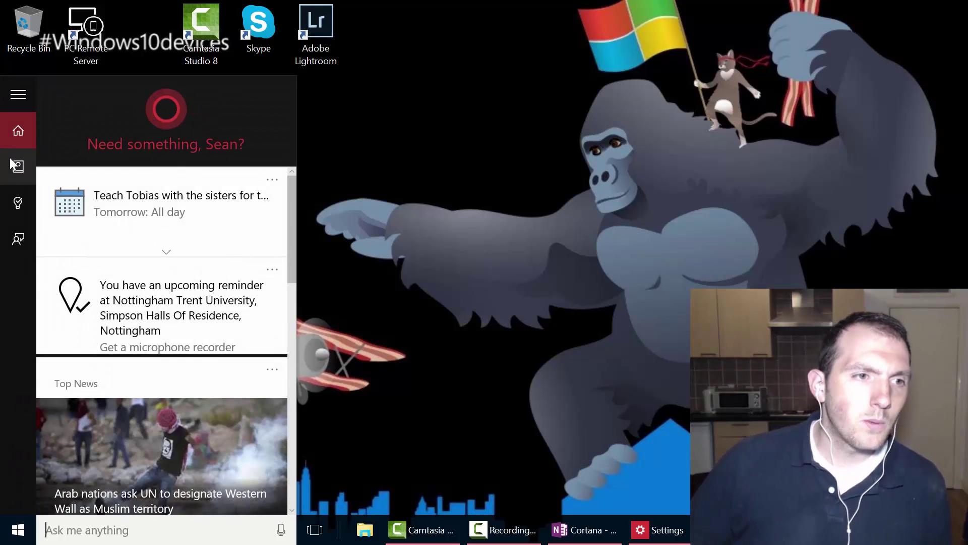
click(15, 164)
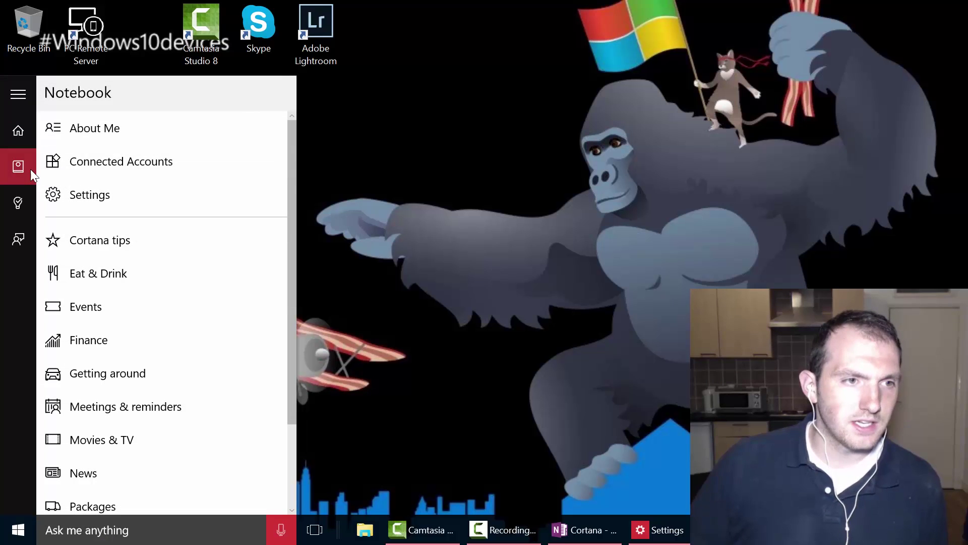
click(111, 195)
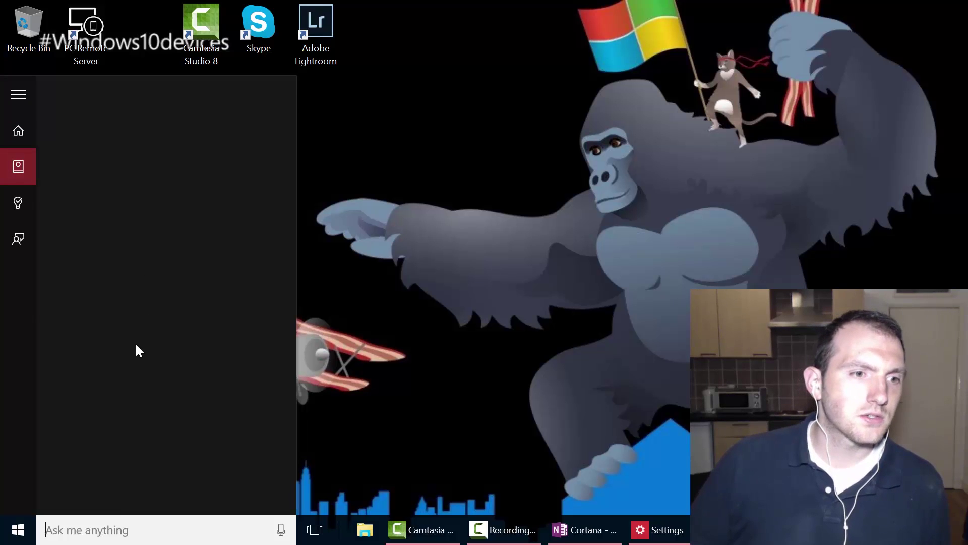
scroll(143, 356, down, 1)
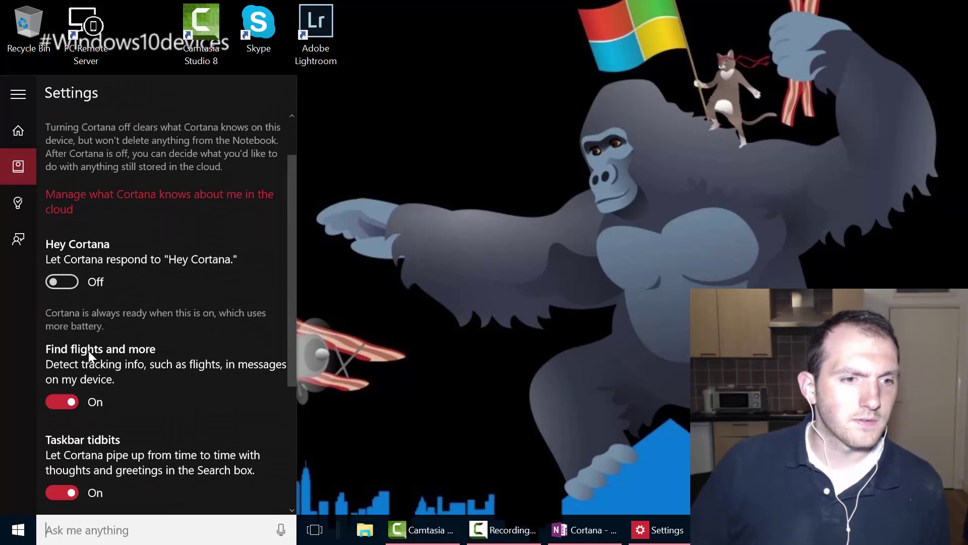
click(74, 403)
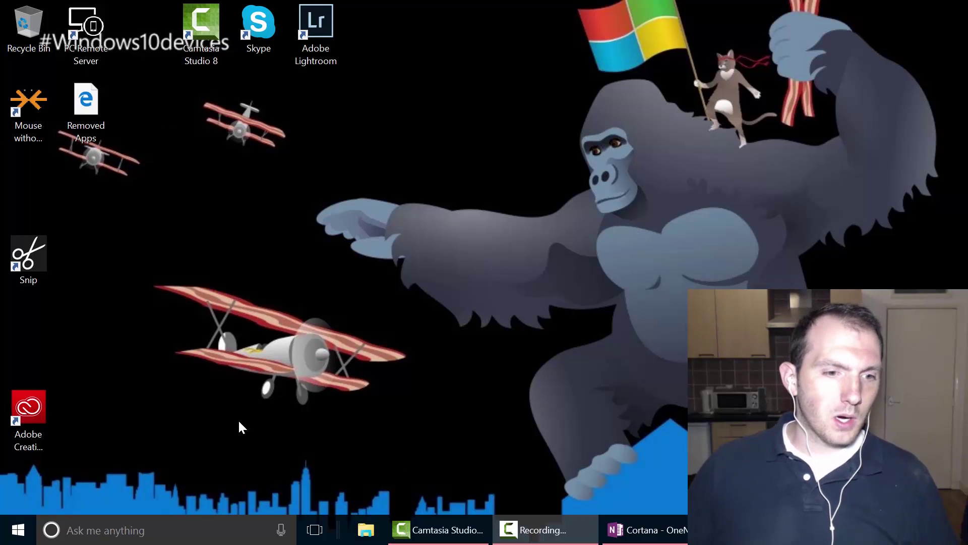
Open Cortana's home panel showing the calendar card, location reminder and Top News.
click(152, 522)
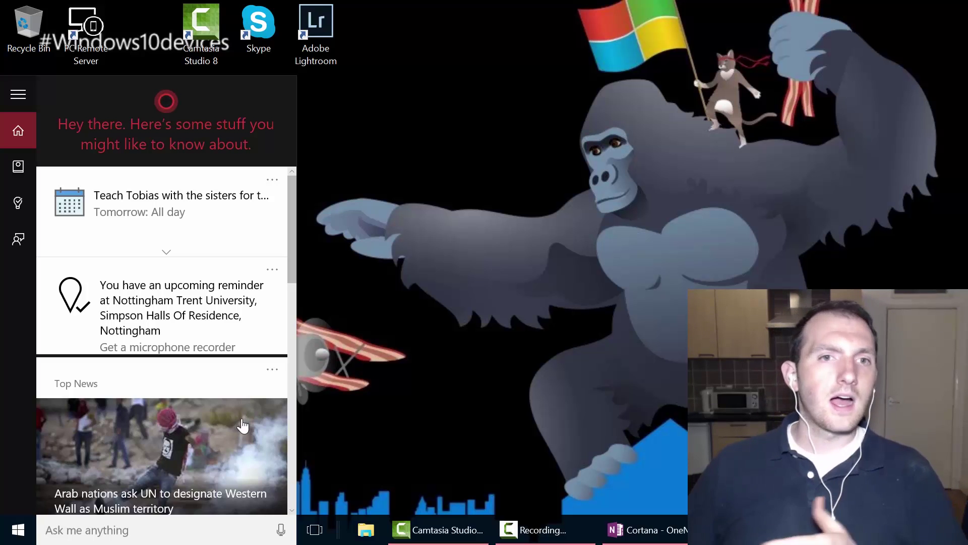
Show the Reminders list with its three saved reminders.
click(19, 212)
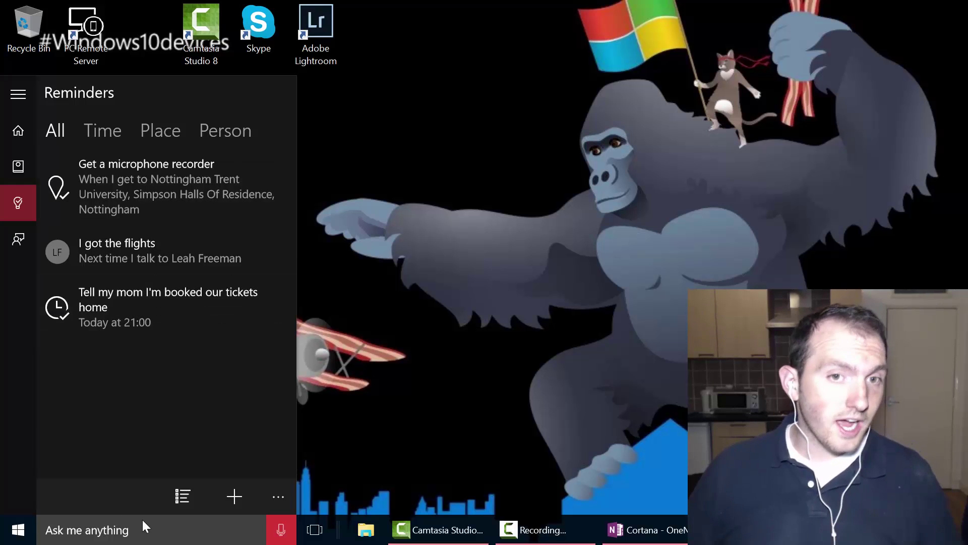
Create a reminder to mention tomorrow's meeting next time you talk to the chosen contact.
click(144, 529)
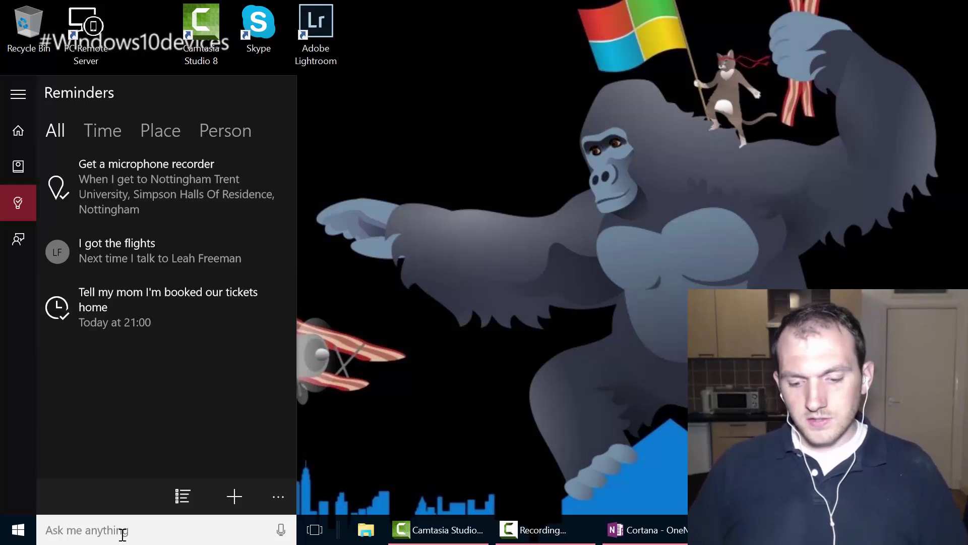
text(next)
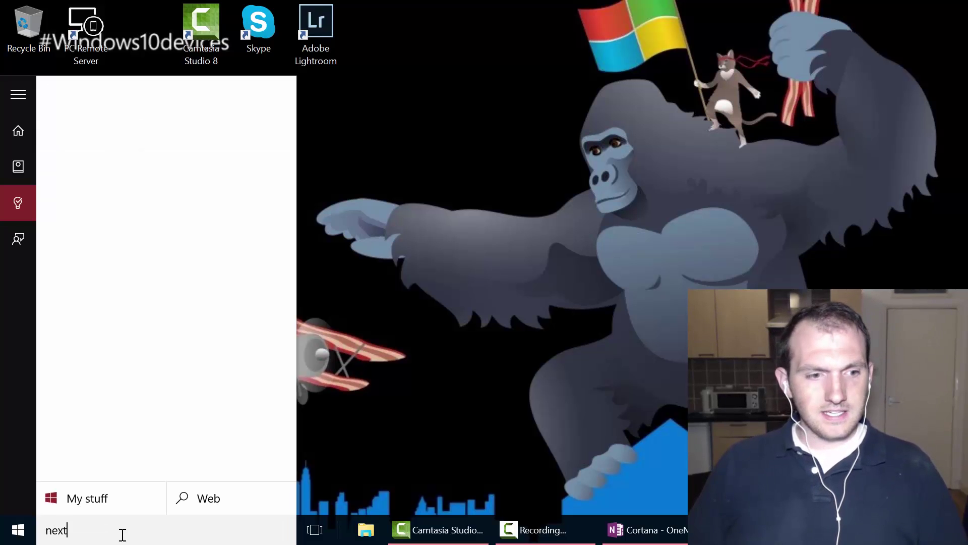
text( time I talk to le)
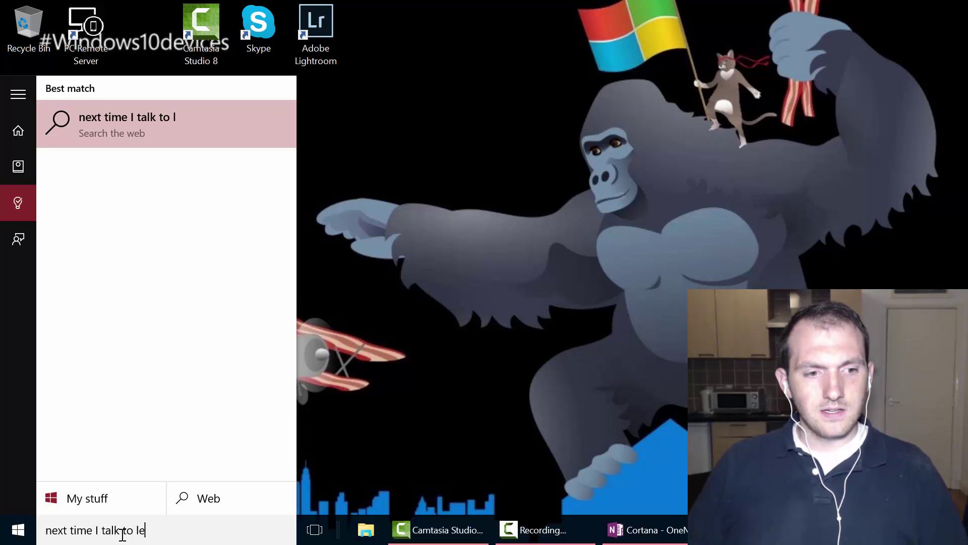
text(ah remind me to t)
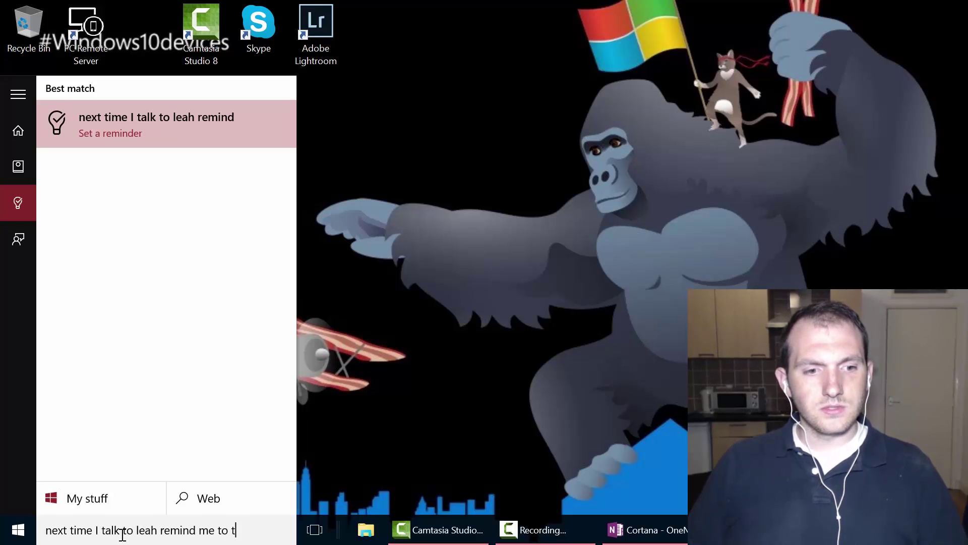
text(ell her that I have)
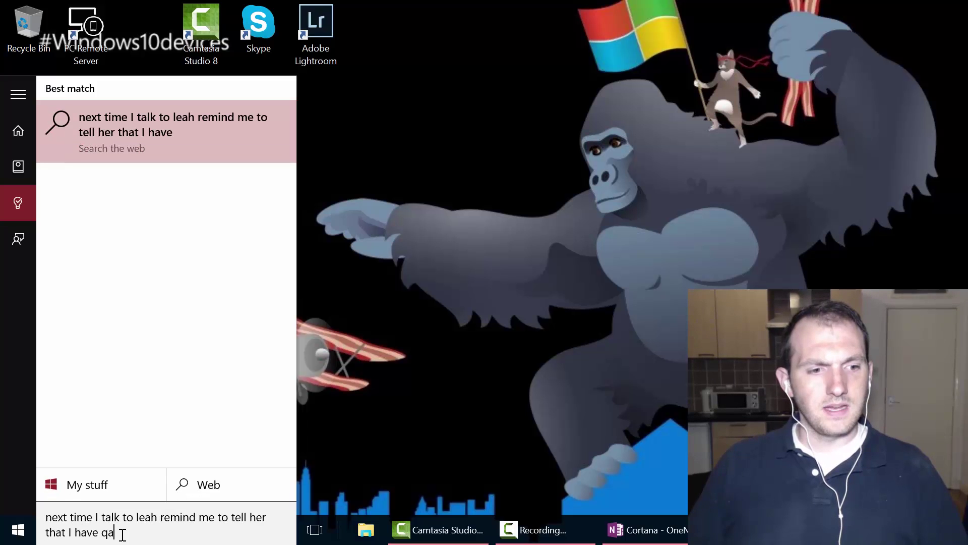
text(qa)
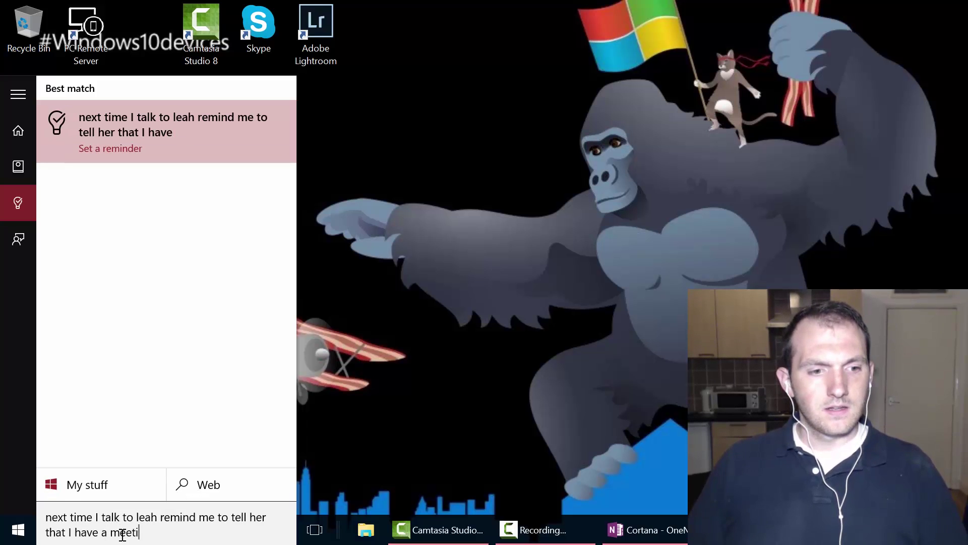
text( meeting tomorrow)
key(Return)
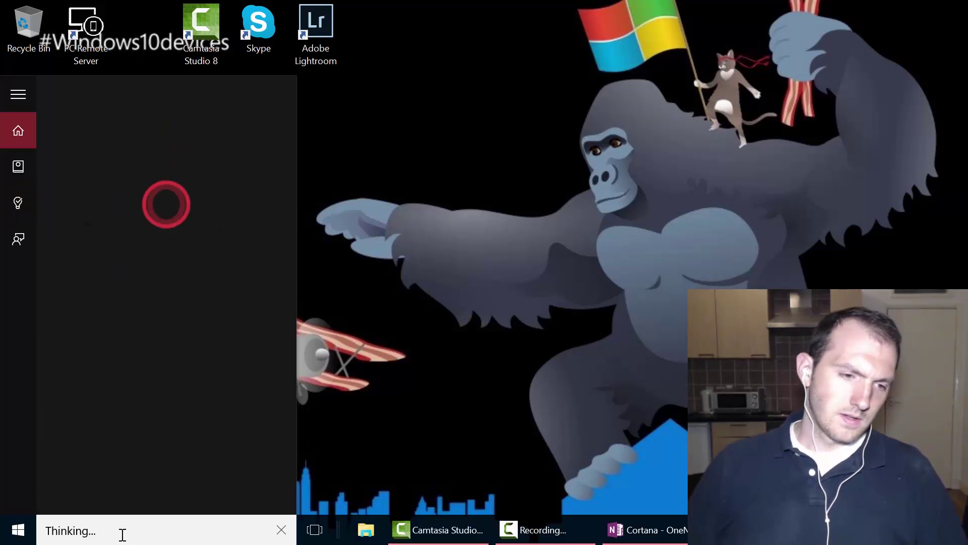
click(157, 241)
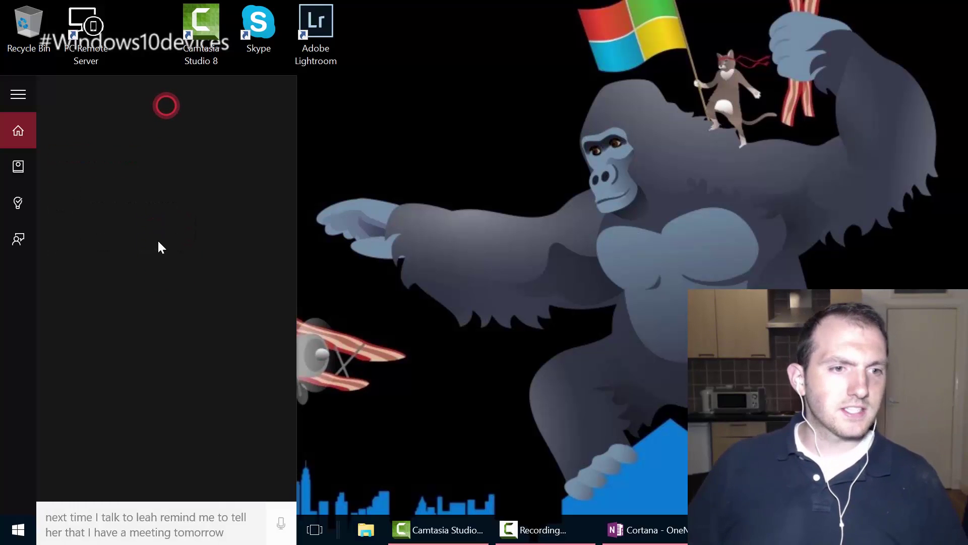
click(126, 307)
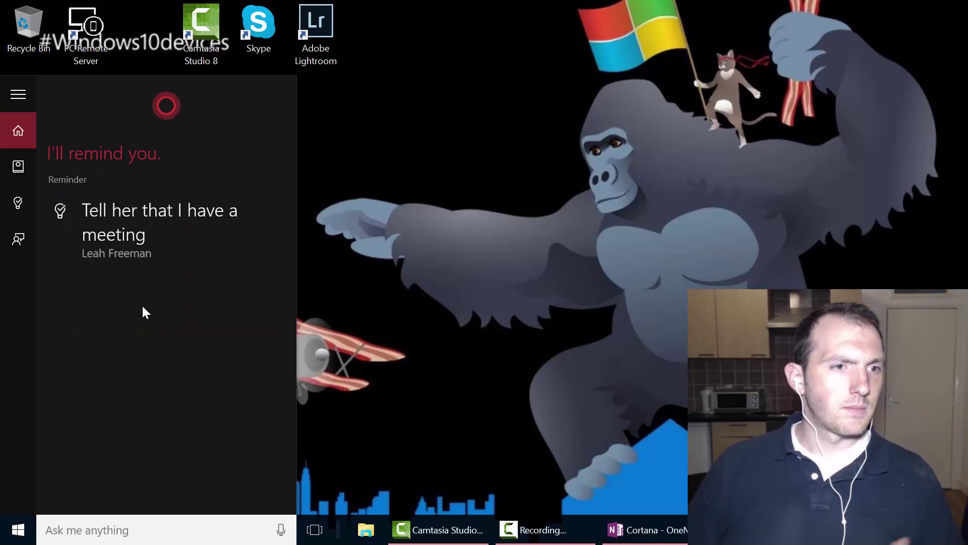
click(390, 247)
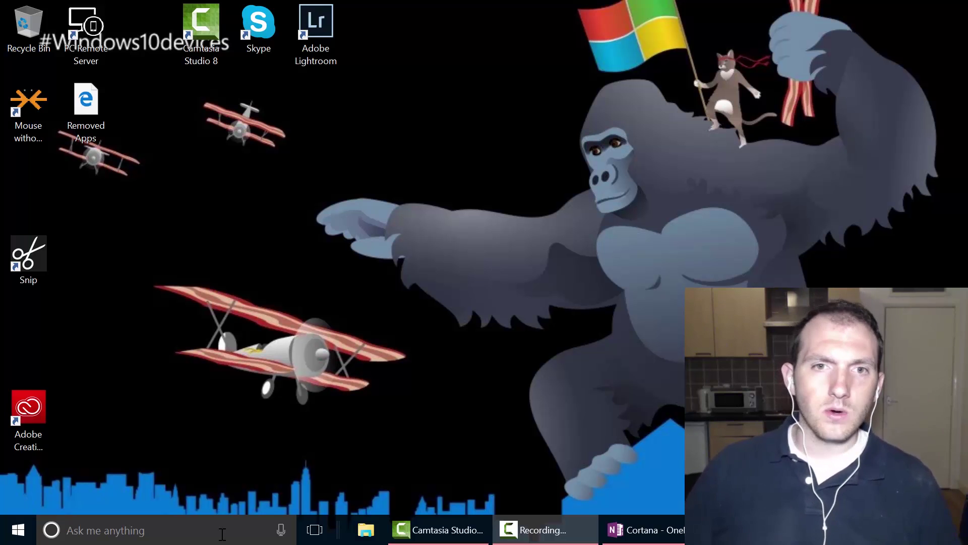
Dictate a 'Quick note' email to a contact and send it.
click(282, 531)
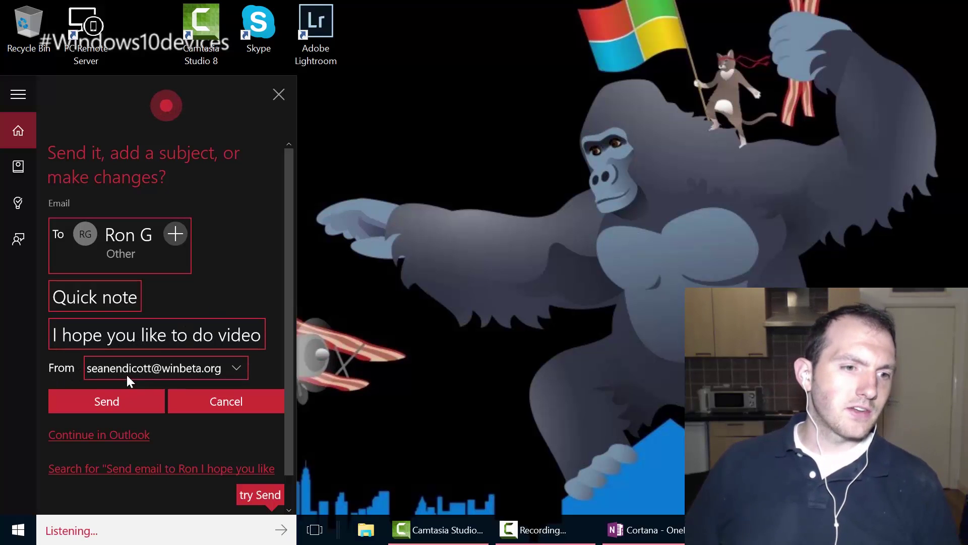
click(116, 399)
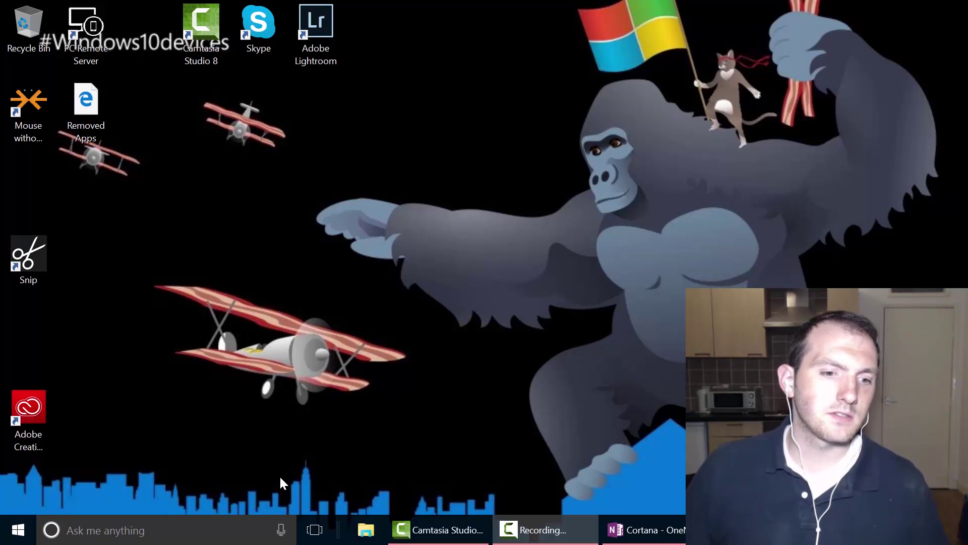
Ask by voice for The Martian showtimes in Gaithersburg and show more showtimes.
click(281, 529)
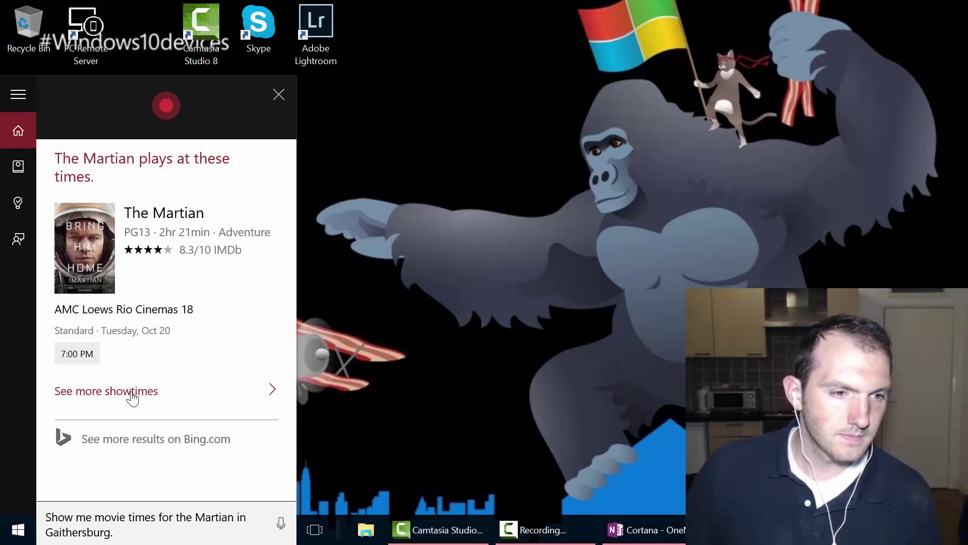
click(128, 392)
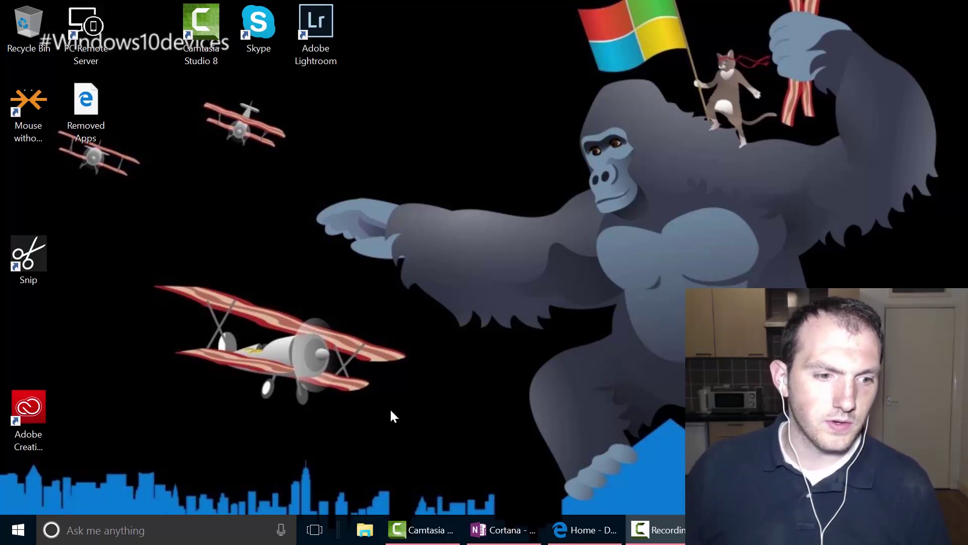
click(170, 533)
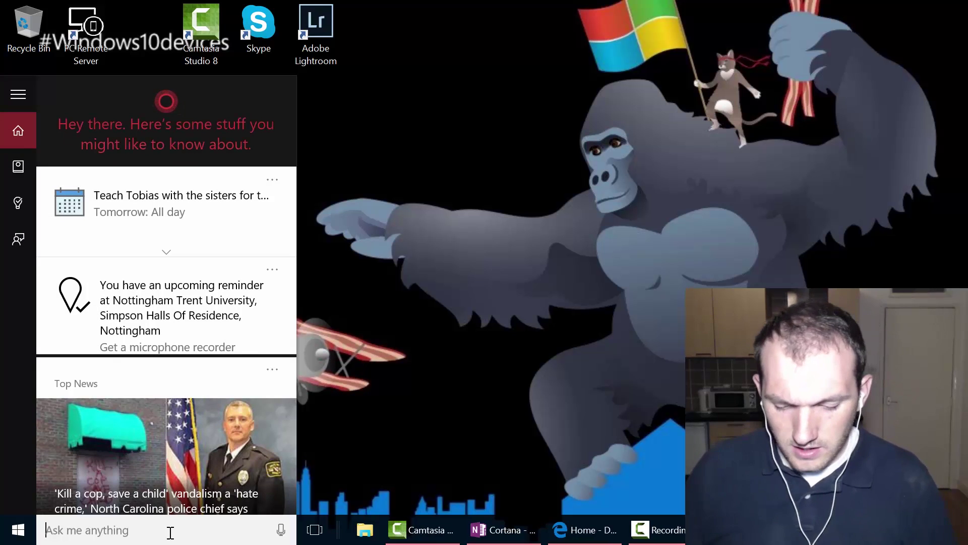
text(budget)
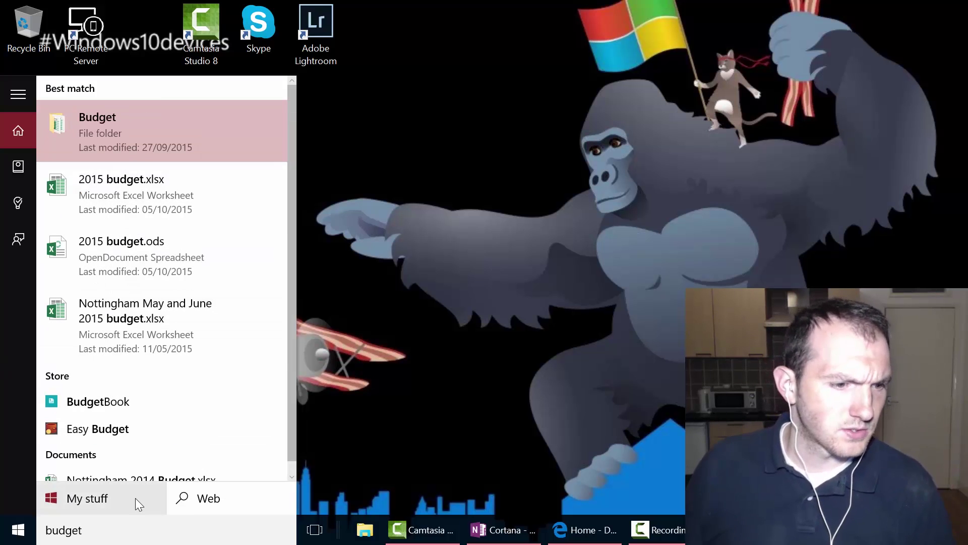
double_click(63, 531)
key(BackSpace)
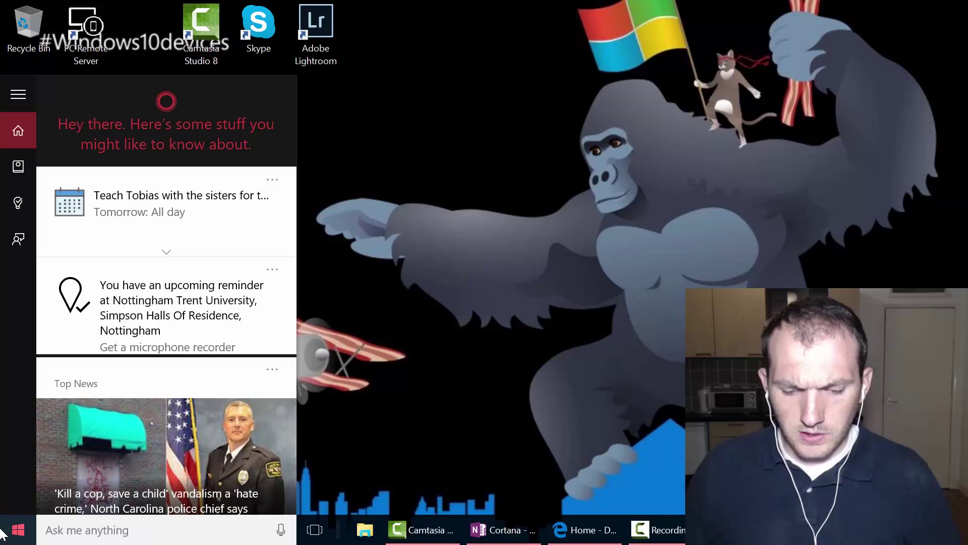
text(roky)
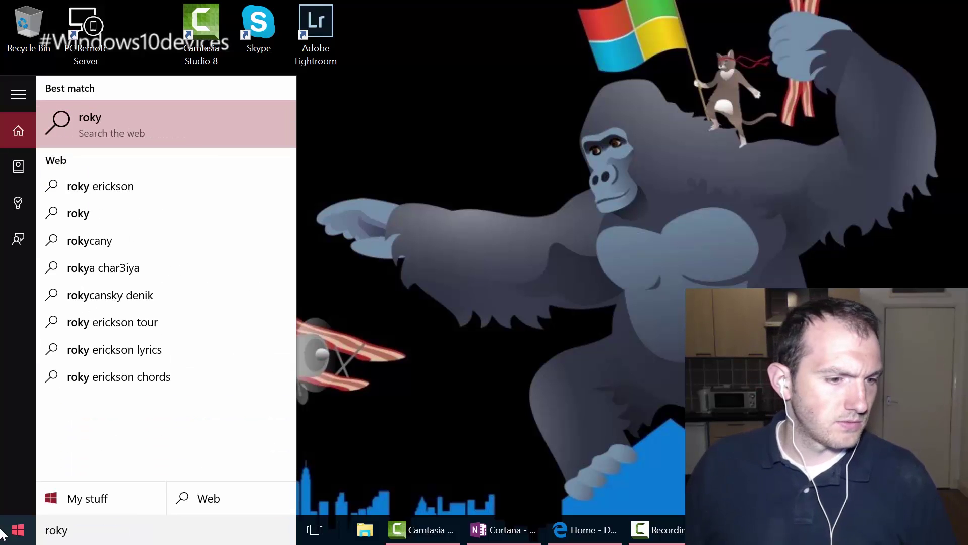
key(BackSpace)
text(u)
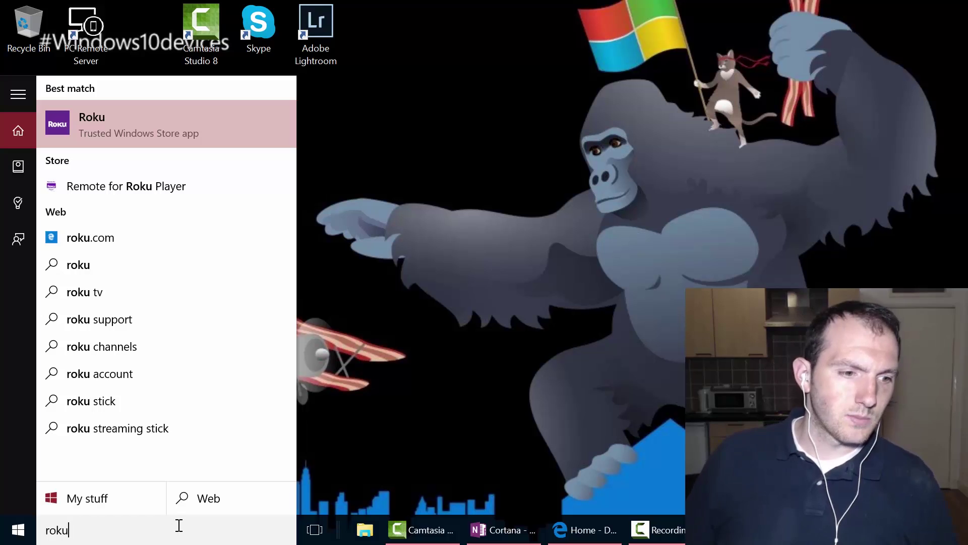
key(BackSpace)
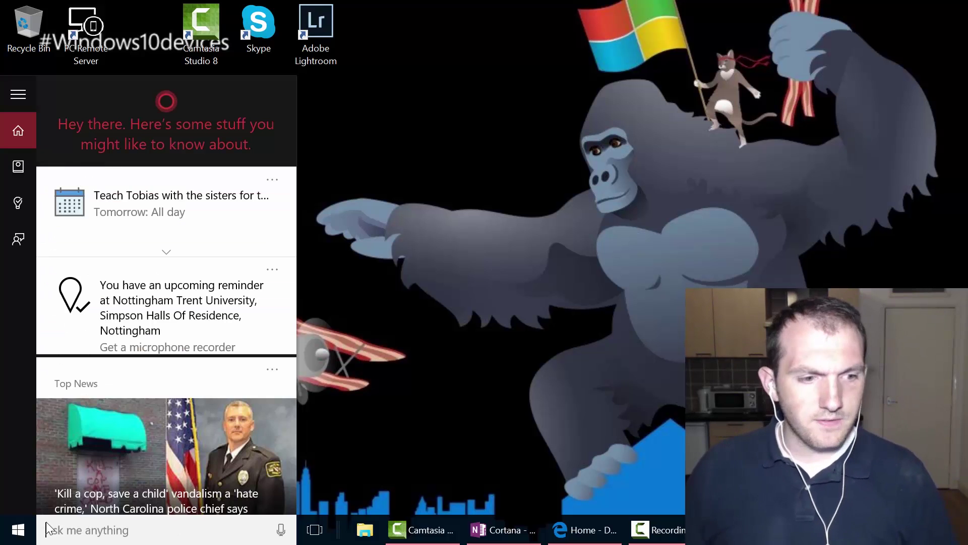
text(region)
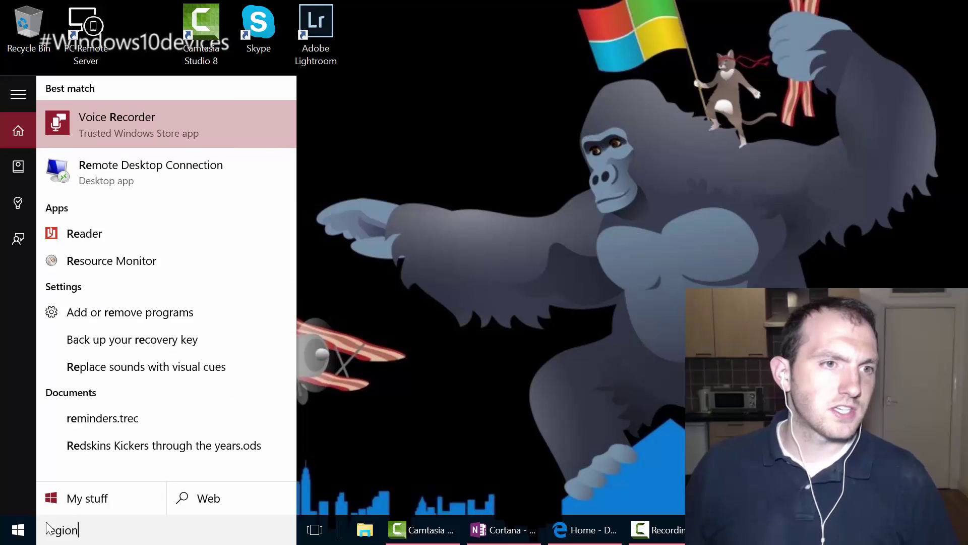
double_click(115, 530)
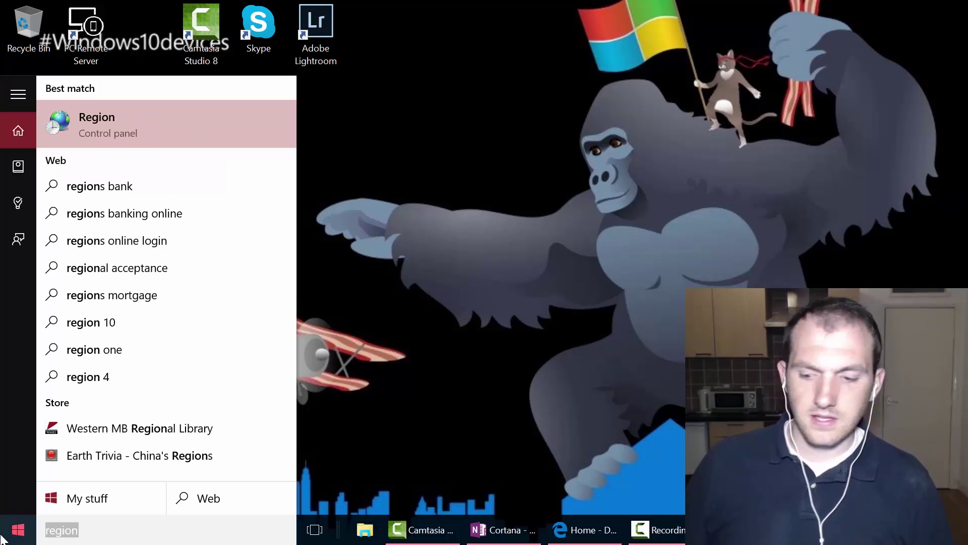
key(BackSpace)
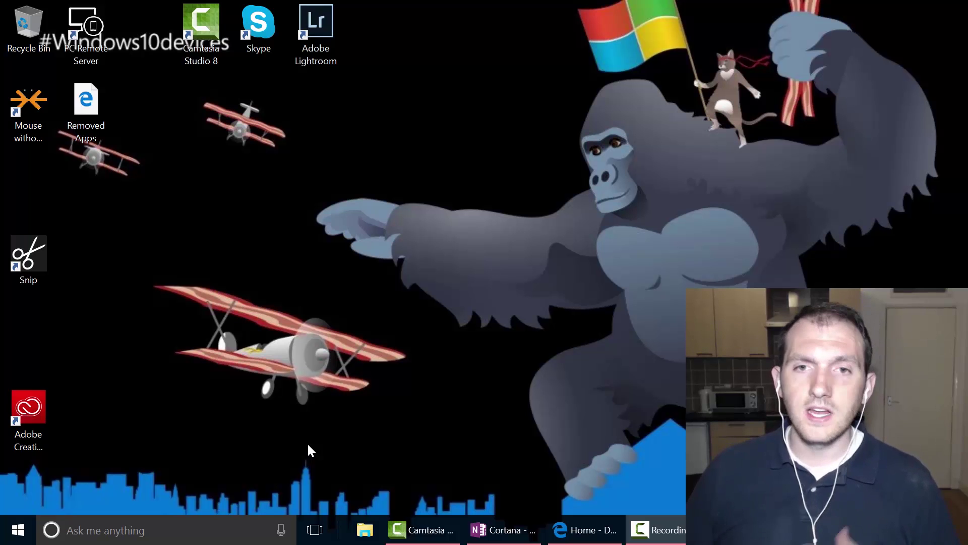
Ask Cortana by voice to search Netflix for Community.
click(288, 520)
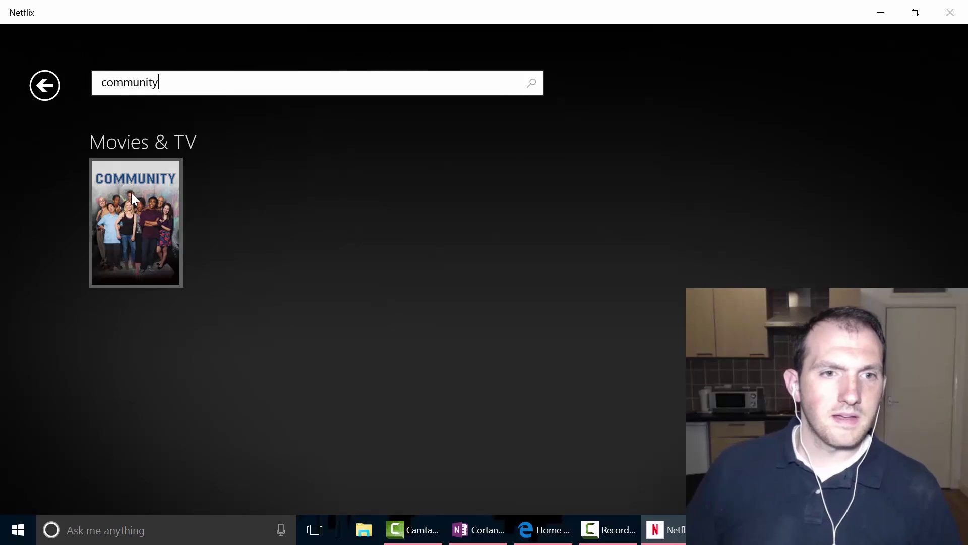
Close the Netflix app showing Community with Alt+F4, returning to the desktop.
key(alt+F4)
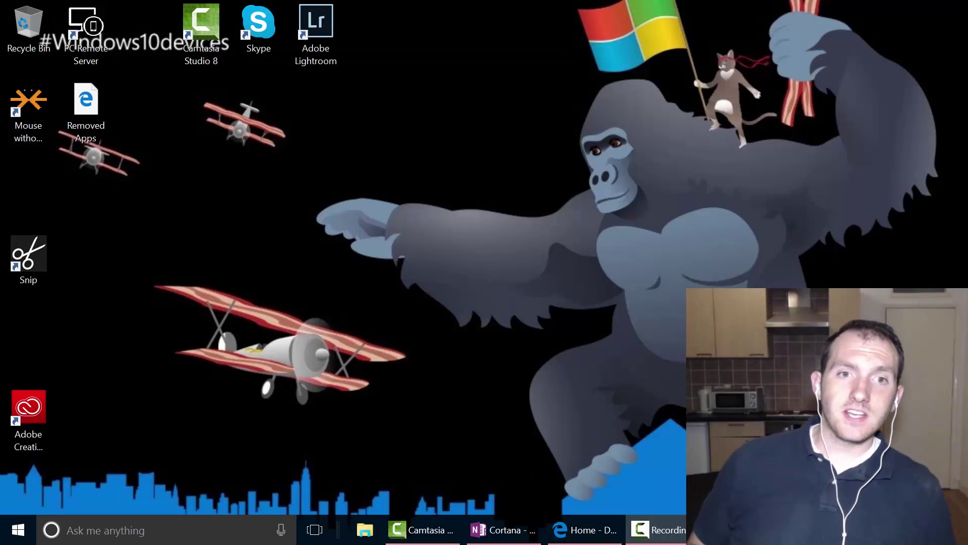